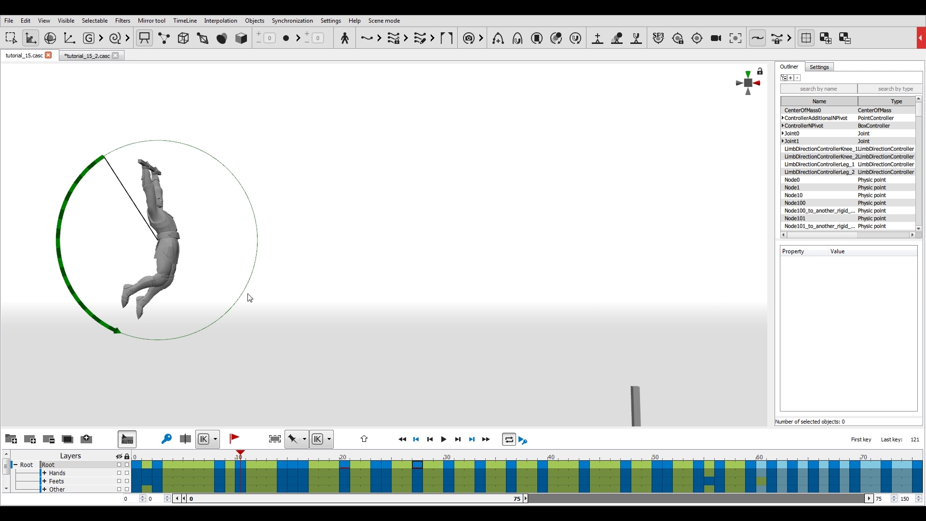
Play the flip animation and examine the character's angular momentum indicator between frames 20 and 27
left_click(443, 439)
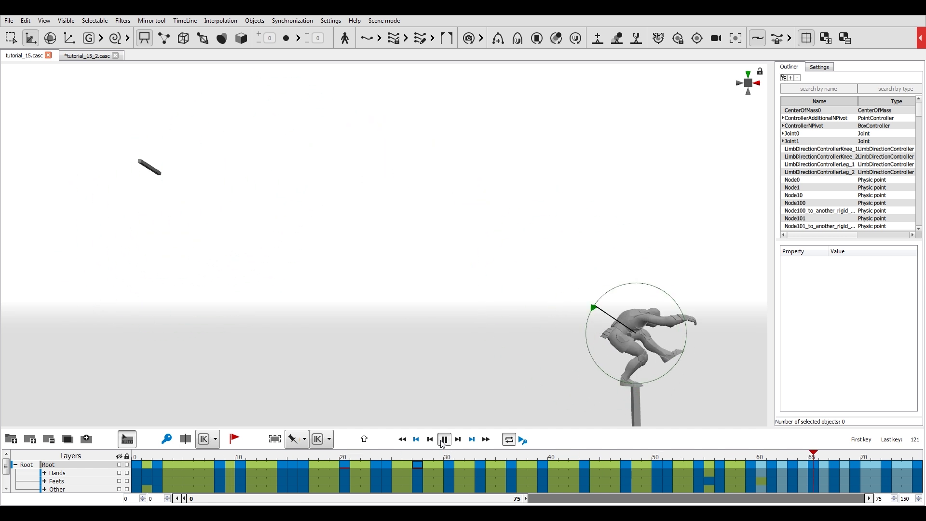
left_click(444, 439)
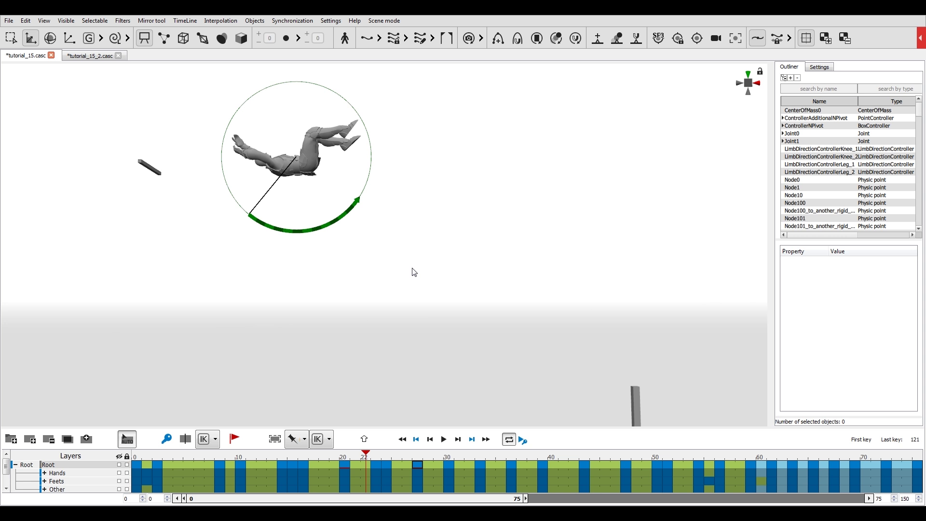
left_click(345, 457)
left_click(359, 458)
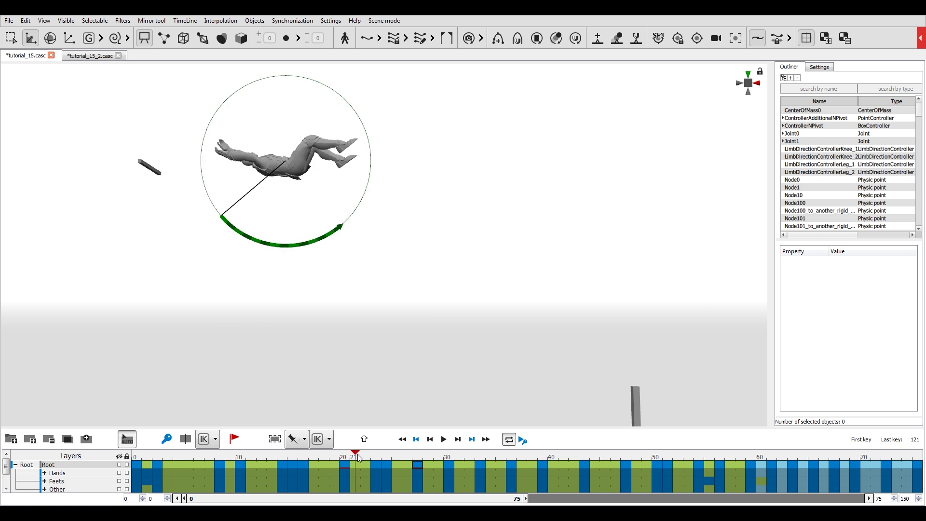
left_click(369, 457)
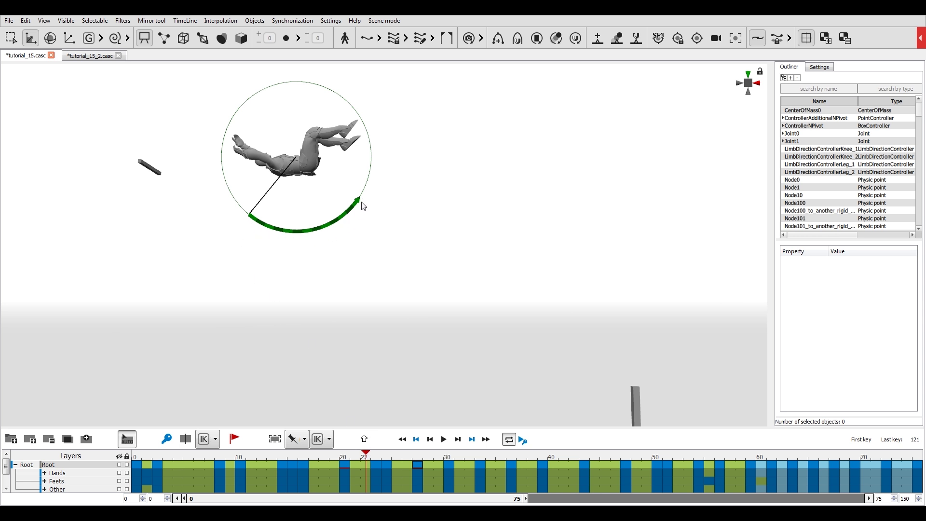
left_click_drag(344, 457, 390, 459)
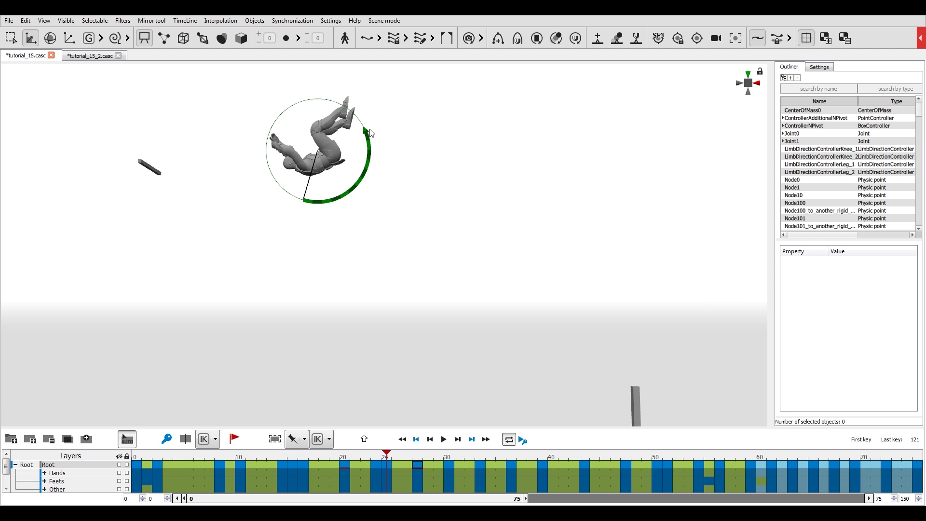
left_click(346, 457)
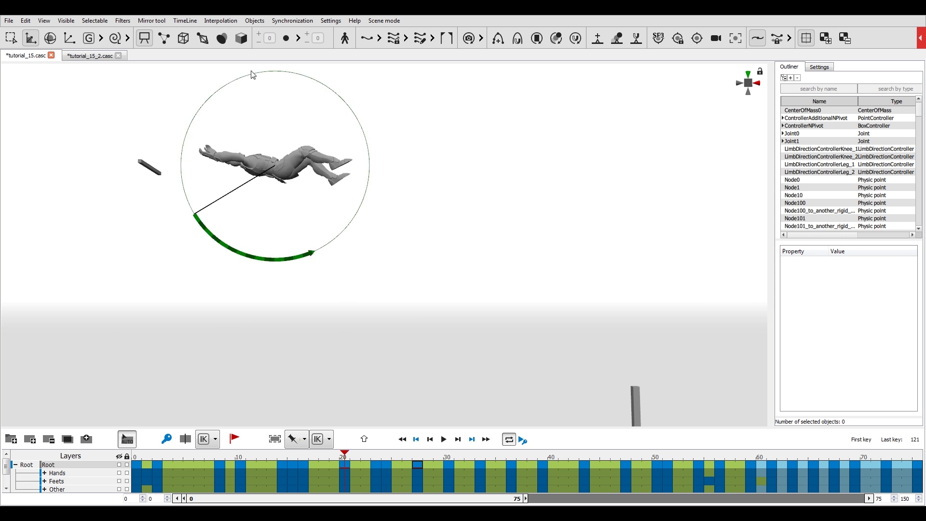
left_click(418, 458)
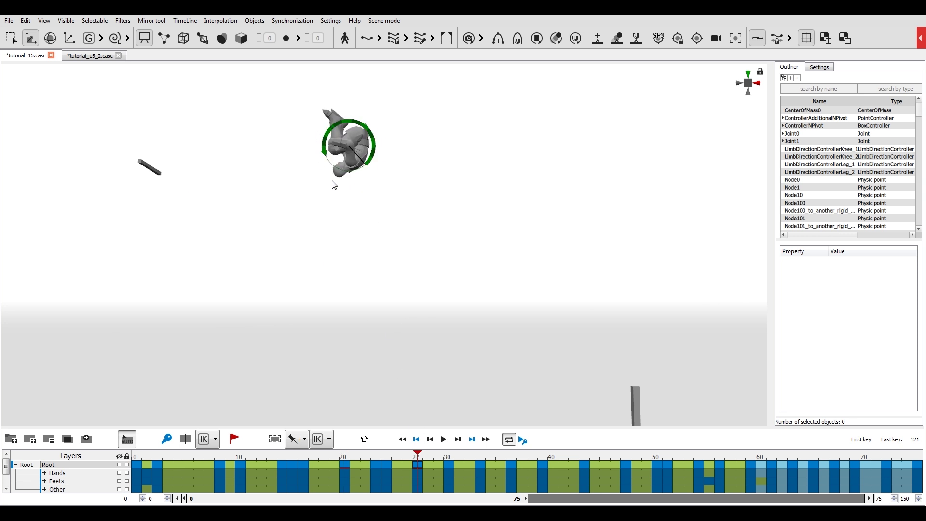
left_click(445, 440)
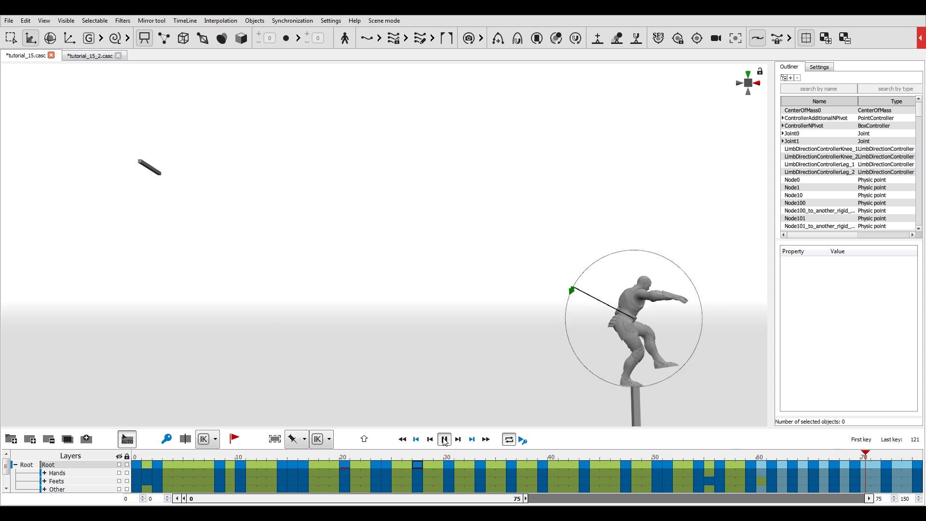
left_click(445, 440)
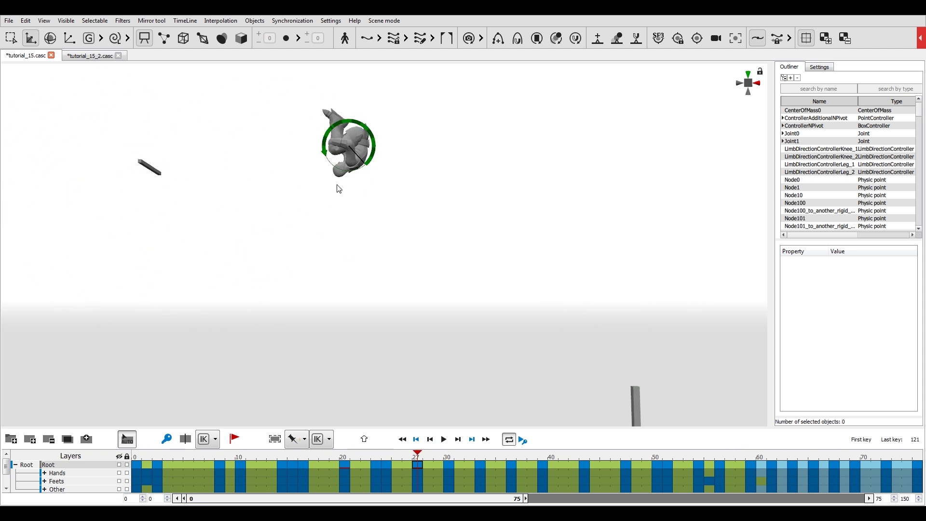
Switch to the tutorial_15_2.casc scene and show Angular Momentums for the character at frame 27
left_click(90, 55)
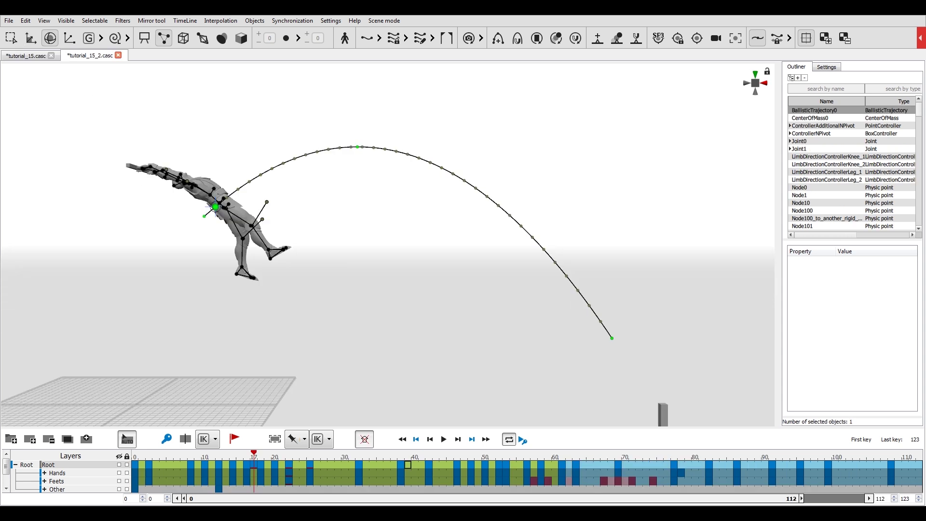
left_click_drag(254, 456, 550, 458)
left_click_drag(296, 467, 330, 465)
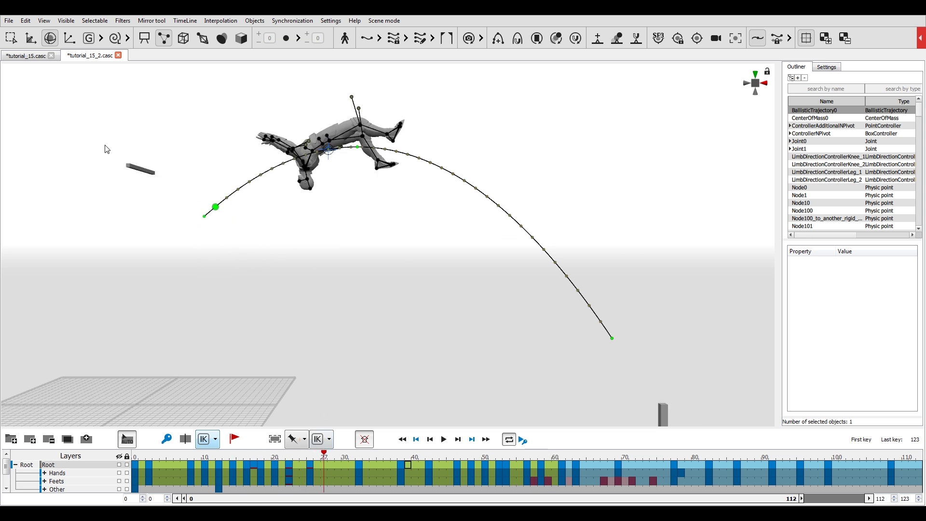
left_click(66, 21)
left_click(67, 111)
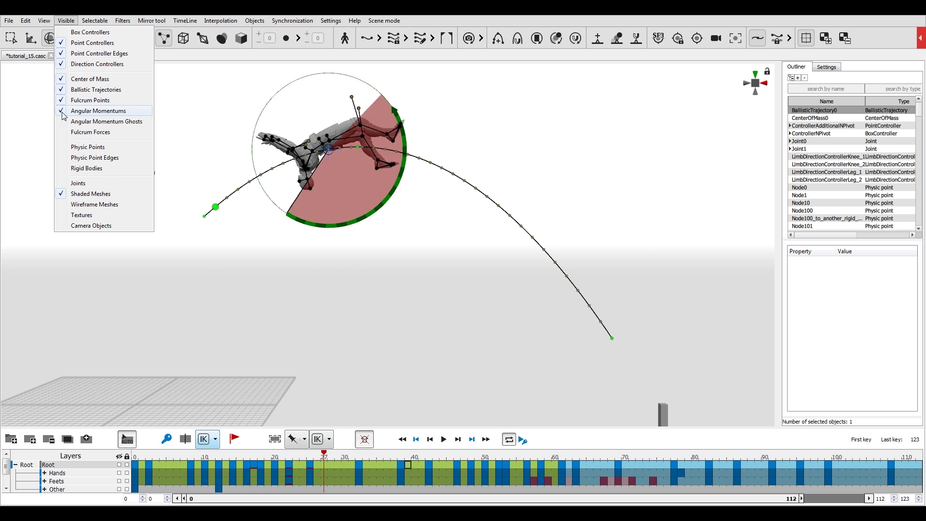
left_click(41, 129)
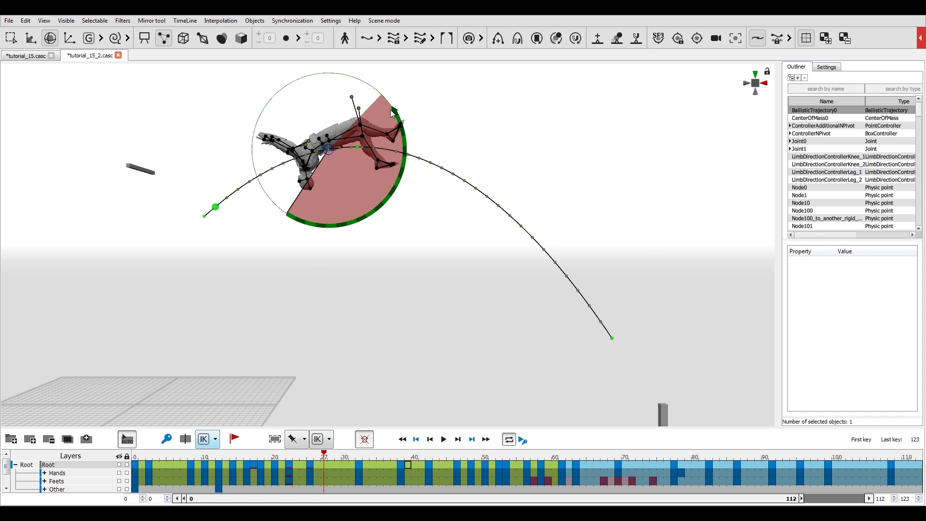
Select all of the character's point controllers during the descent at frame 43 and rotate the whole character slightly
left_click(289, 458)
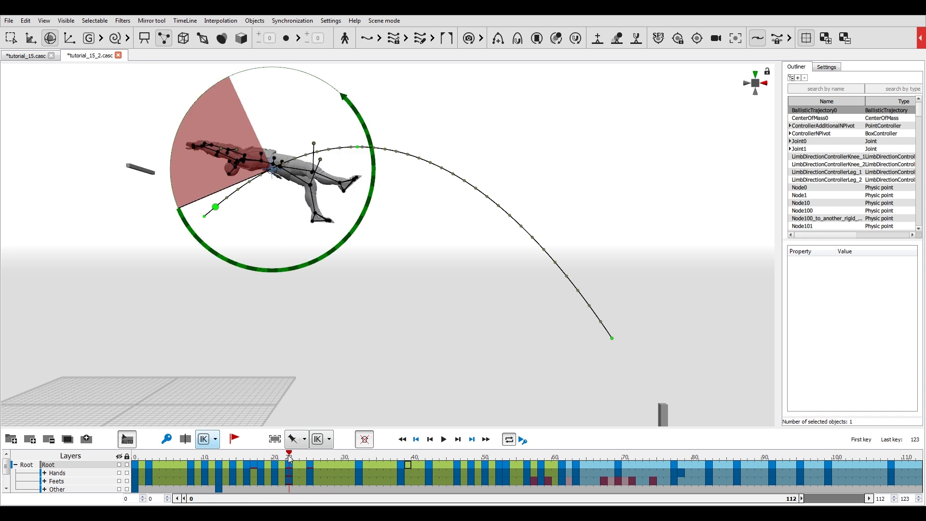
left_click(316, 458)
left_click_drag(316, 459, 425, 456)
left_click_drag(420, 130, 527, 261)
left_click_drag(519, 303, 542, 308)
left_click(526, 311)
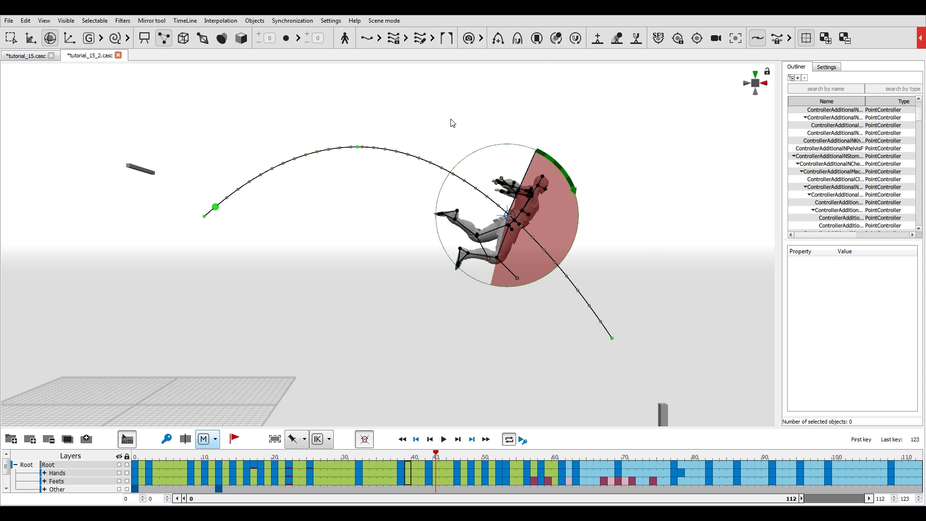
Snap the character at frame 43 to the ballistic trajectory and turn on Ballistic ghosts for that trajectory
left_click(419, 158)
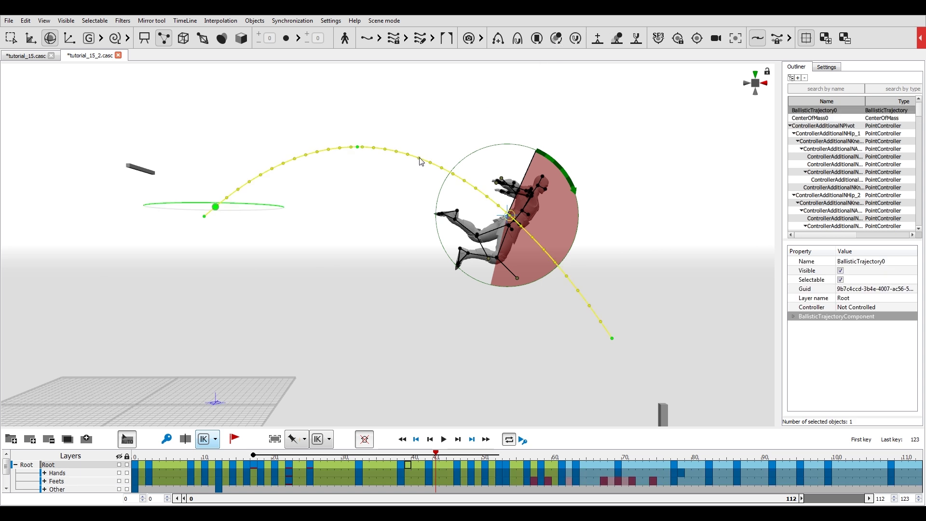
left_click(520, 43)
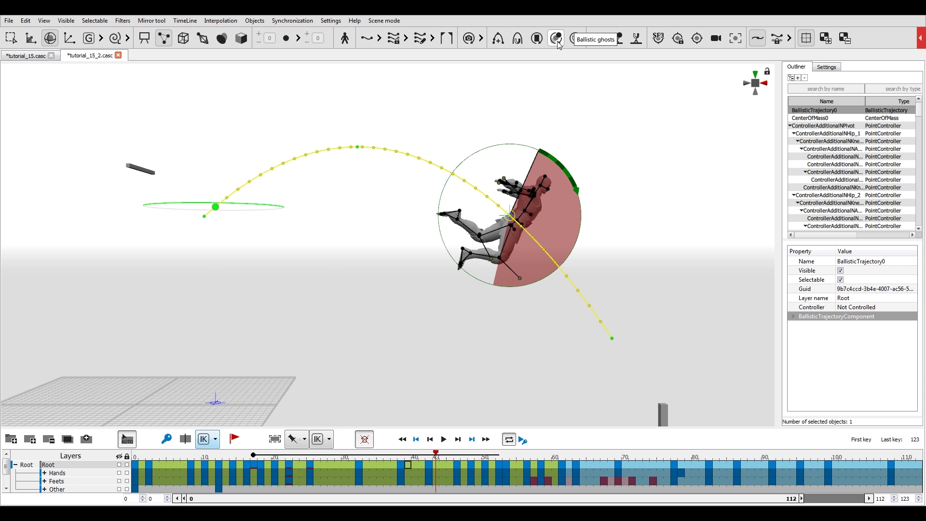
left_click(558, 40)
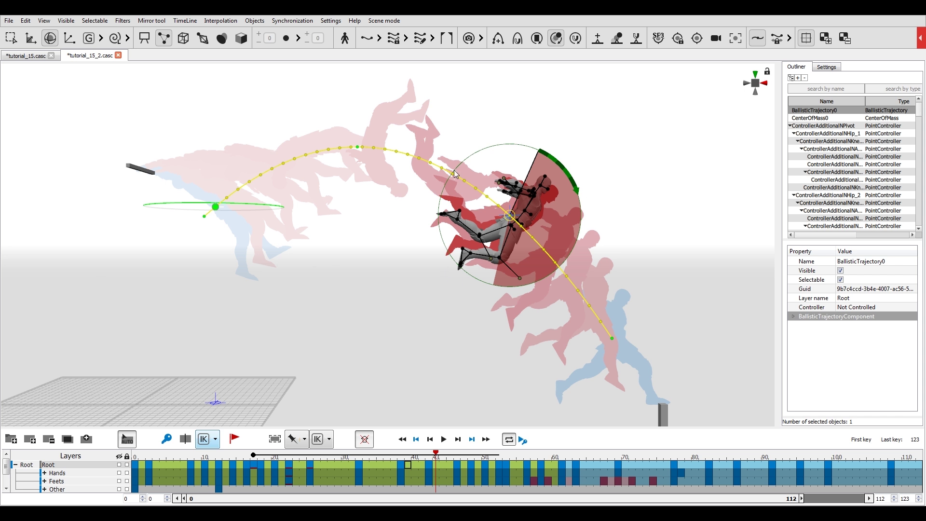
Examine how the character's poses compare with the ballistic ghosts along the jump between frames 17 and 52
left_click_drag(360, 459, 275, 460)
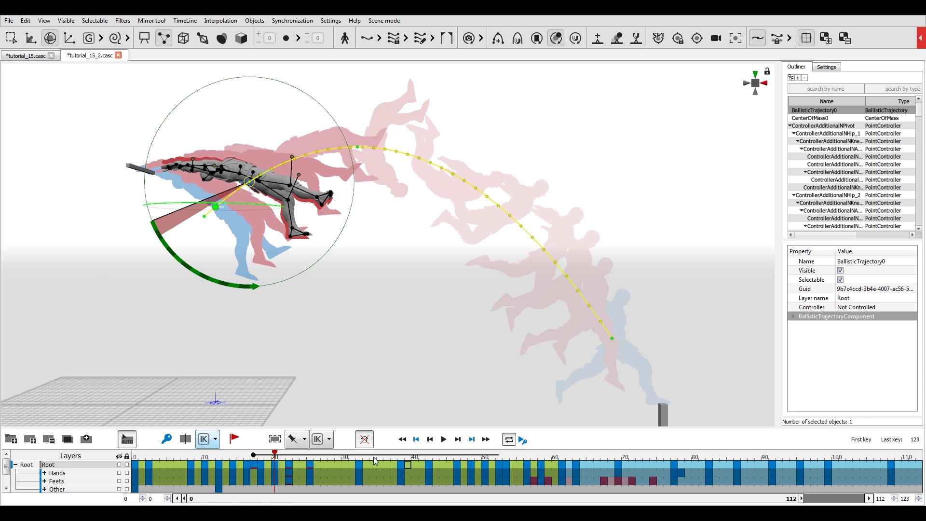
left_click_drag(399, 462, 473, 462)
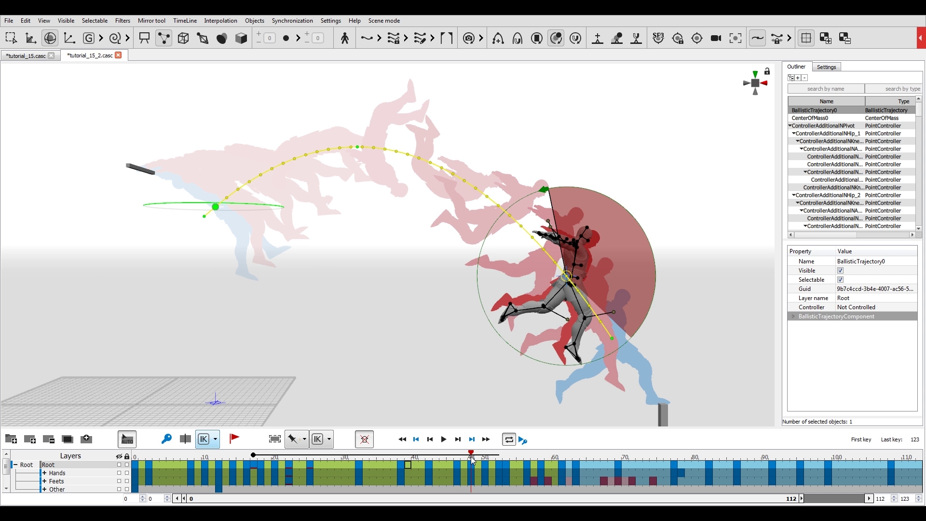
left_click(311, 461)
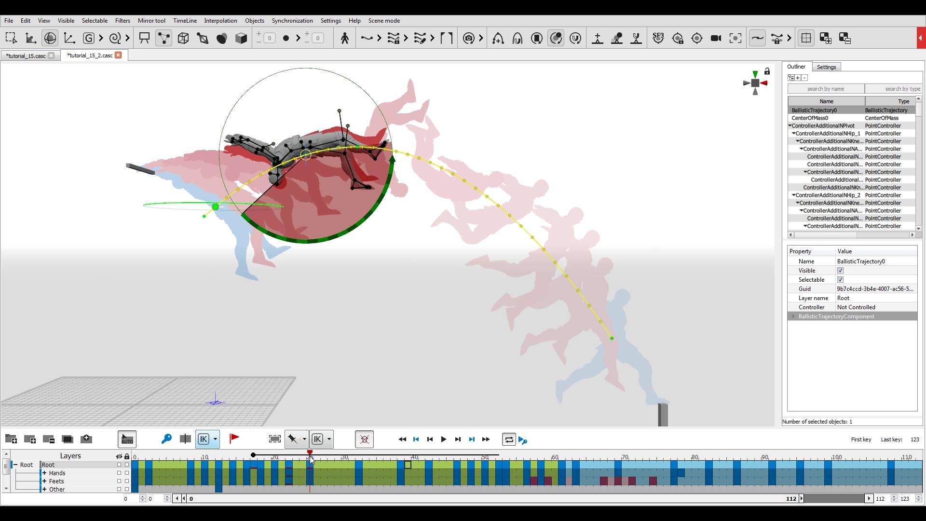
left_click(255, 459)
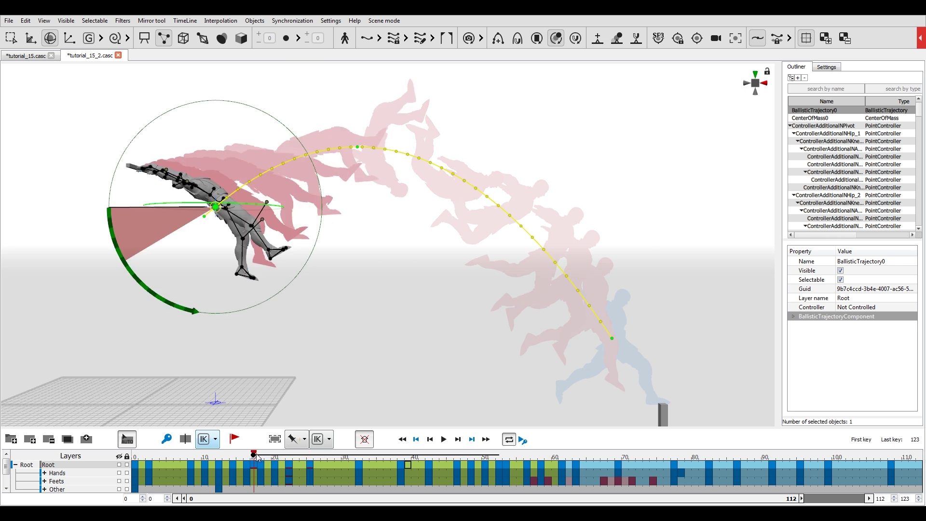
left_click(500, 459)
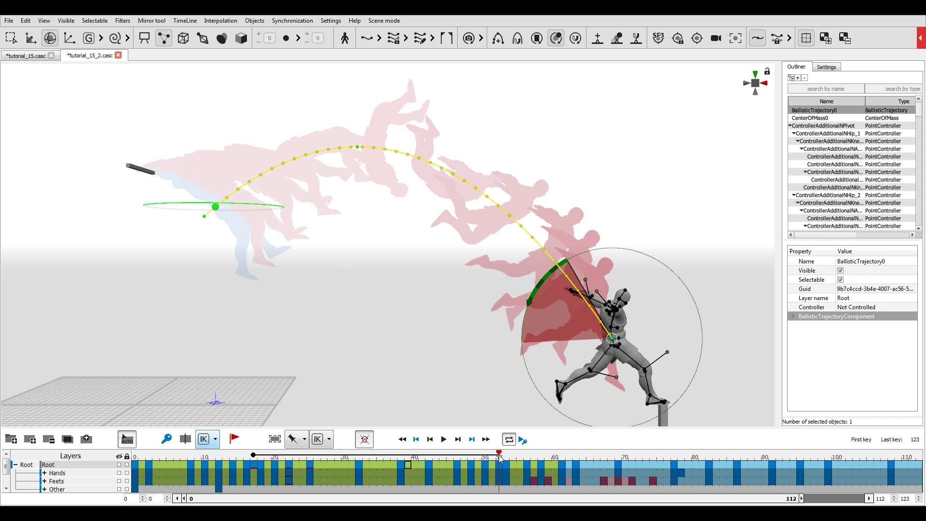
left_click(360, 459)
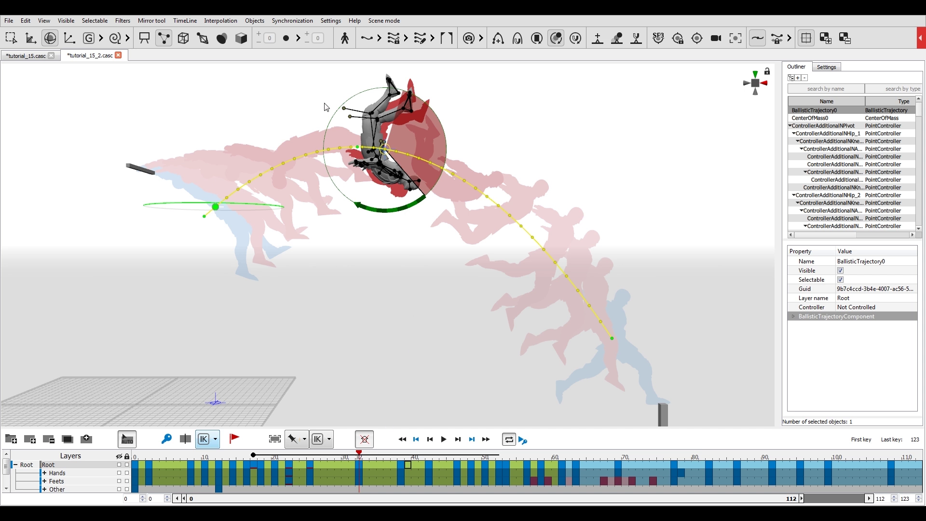
Set frame 32 as a physic priority frame and rotate the whole character slightly around its centre at that frame
left_click(539, 42)
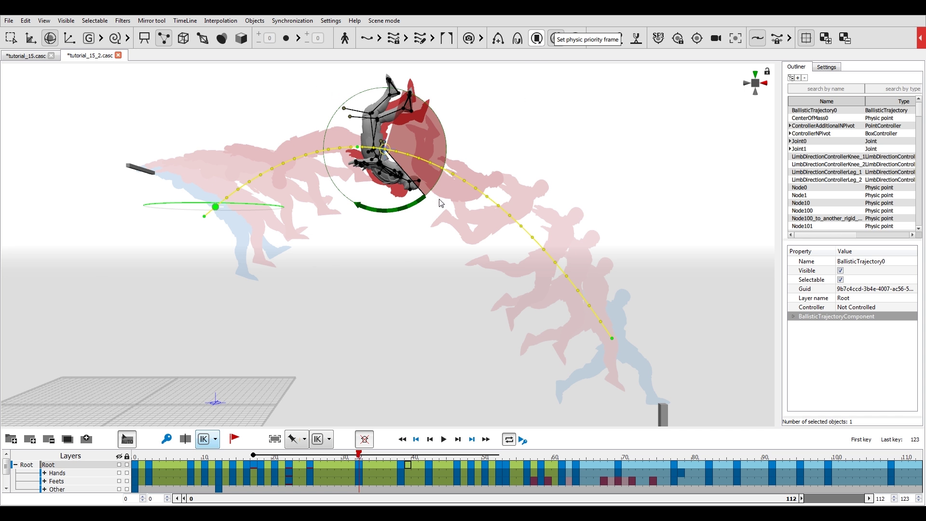
left_click_drag(338, 70, 439, 202)
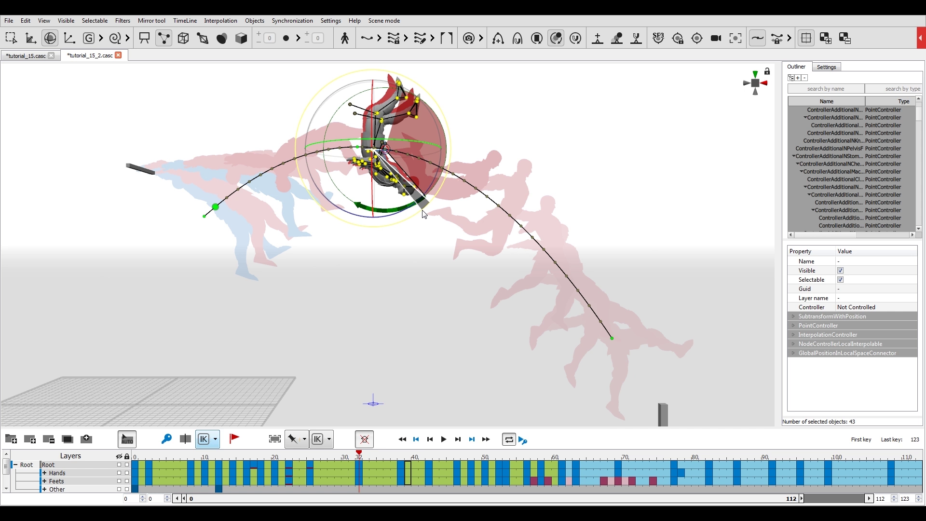
left_click_drag(425, 214, 429, 229)
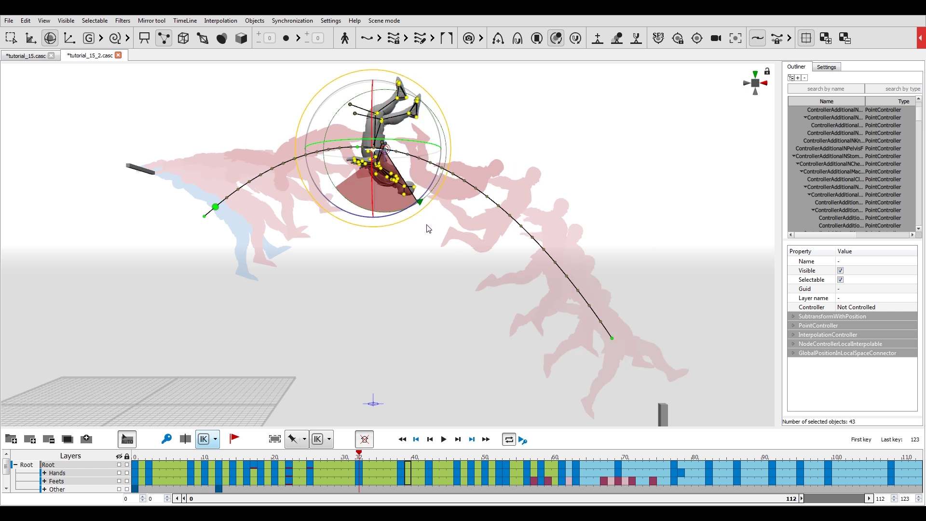
left_click(428, 229)
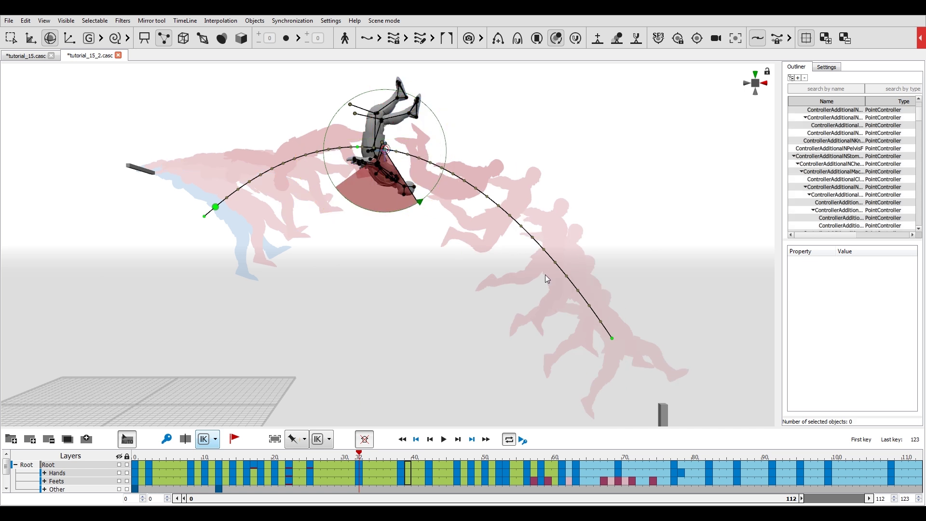
Add physic priority frames to the ballistic trajectory at its landing frame 52 and its take-off frame 17
left_click(592, 307)
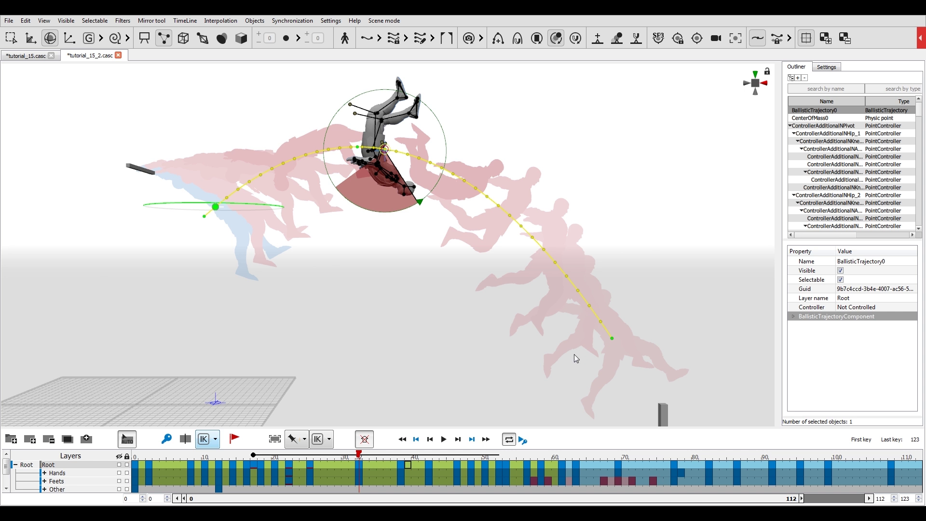
left_click(537, 39)
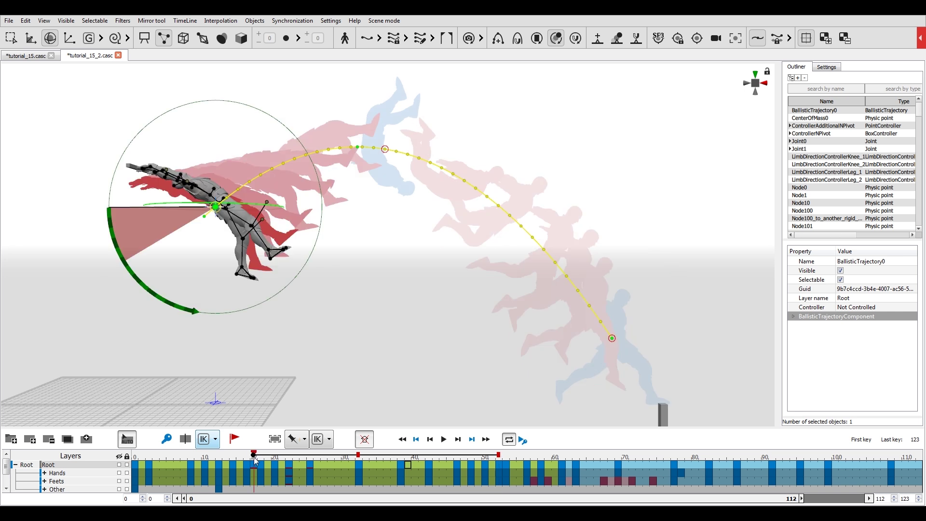
left_click(537, 39)
Snap the flight poses to the ballistic ghosts from frame 32 and play the jump to check the corrected motion
left_click(359, 456)
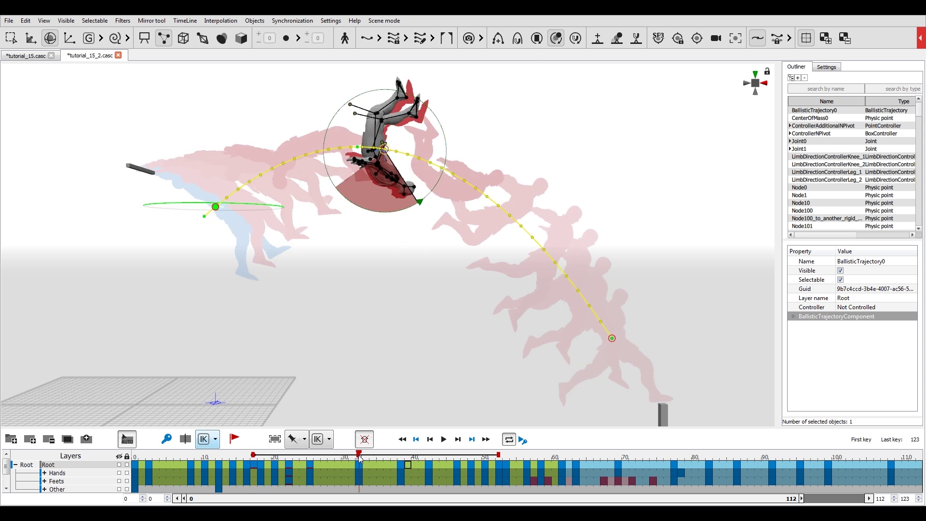
left_click(578, 43)
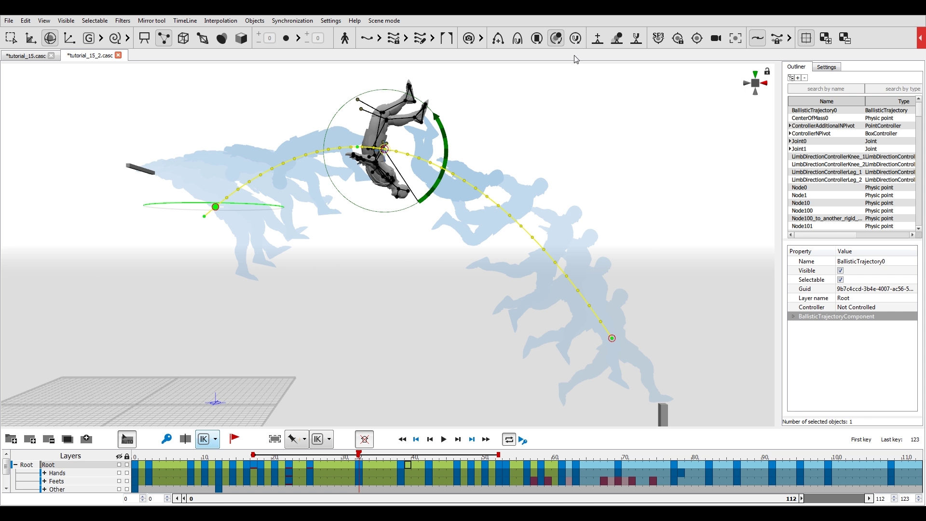
left_click(261, 459)
left_click_drag(288, 461, 492, 459)
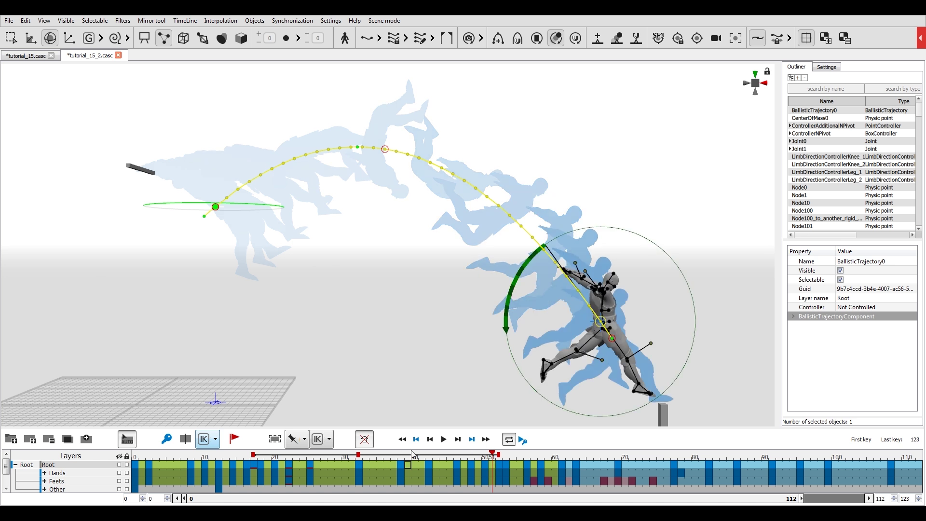
left_click(444, 440)
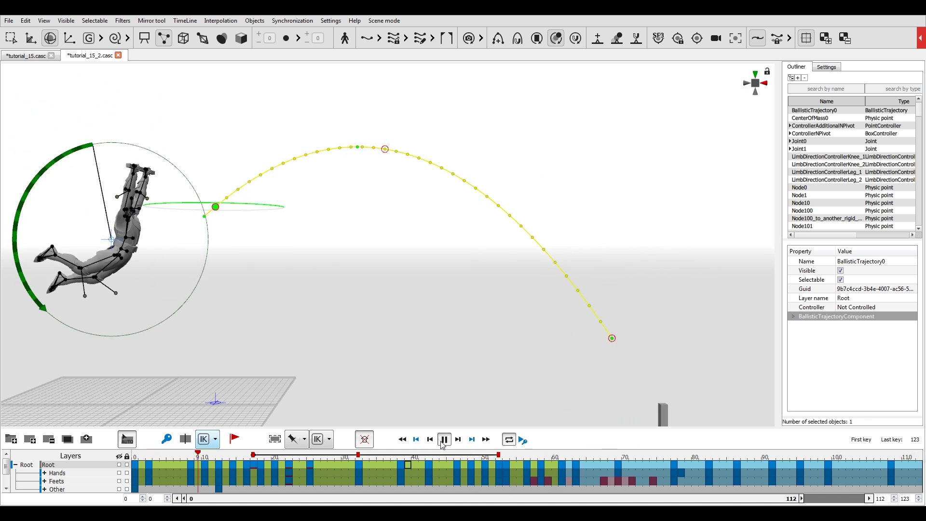
left_click(487, 459)
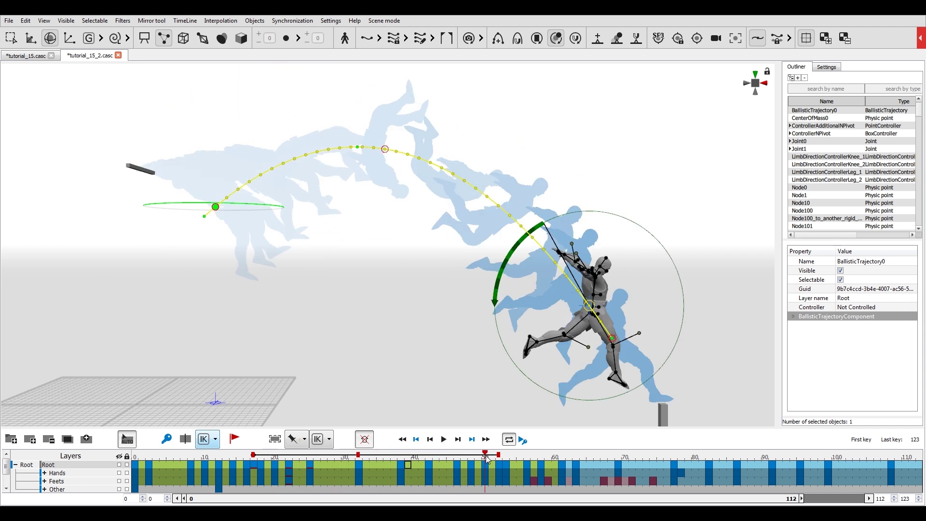